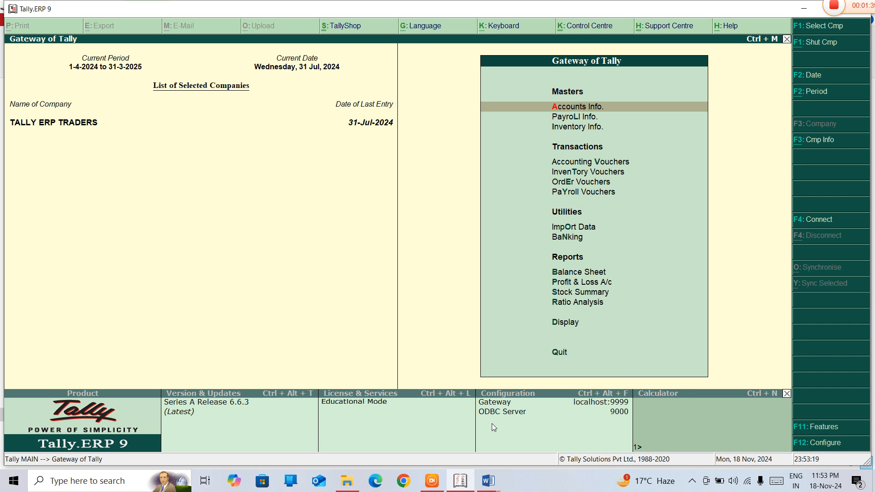
Switch to the TALLY ERP 9 NOTES document in Word and add blank lines after "IMP EVENTS & TRANSACTIONS" to make room on the last page
click(489, 481)
click(423, 411)
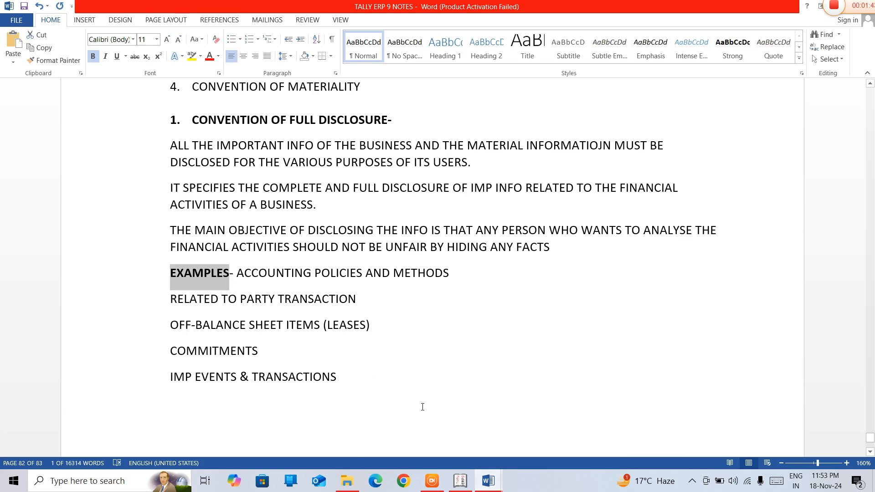
click(363, 383)
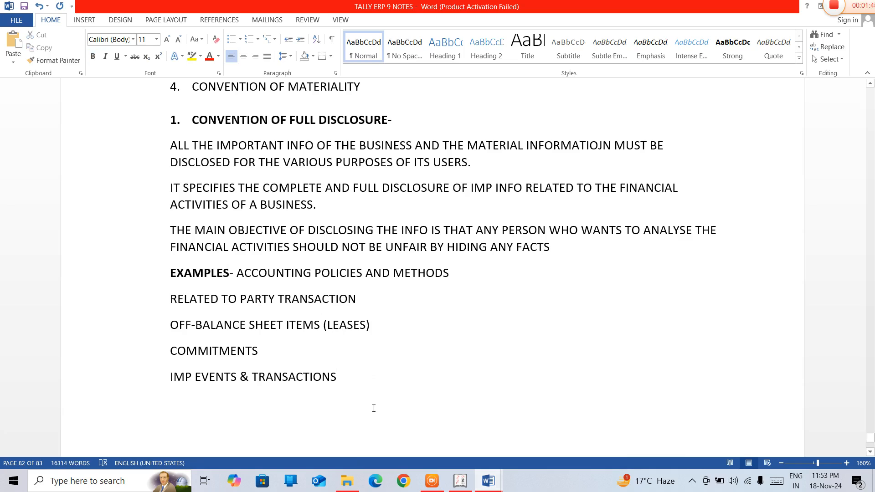
key(Return)
key(Return)
key(Return)
key(Return)
key(Return)
key(Return)
key(Return)
key(Return)
key(Return)
key(Return)
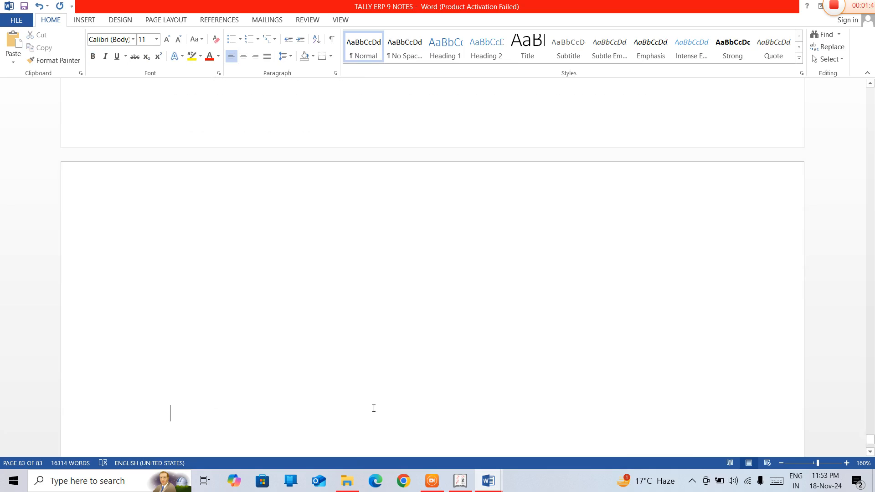
key(Return)
key(Return)
key(Return)
key(Return)
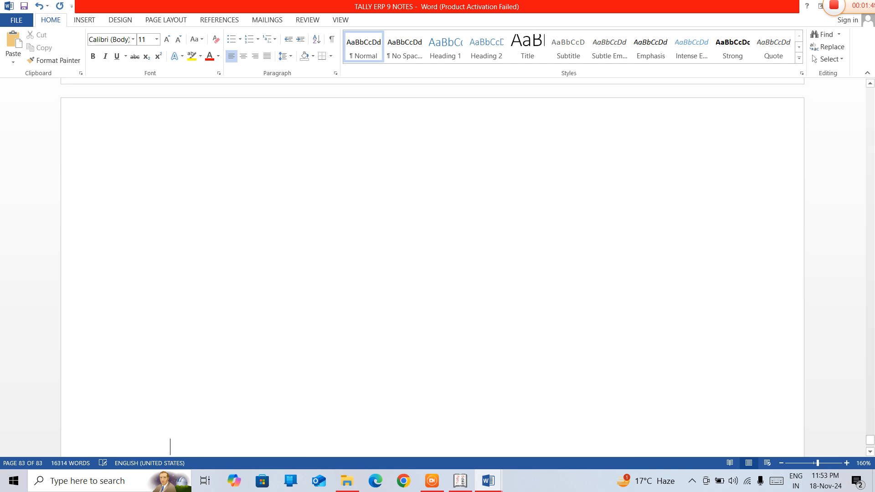
key(Return)
key(Return)
key(Up)
key(Up)
key(Up)
key(Up)
key(Up)
key(Up)
key(Up)
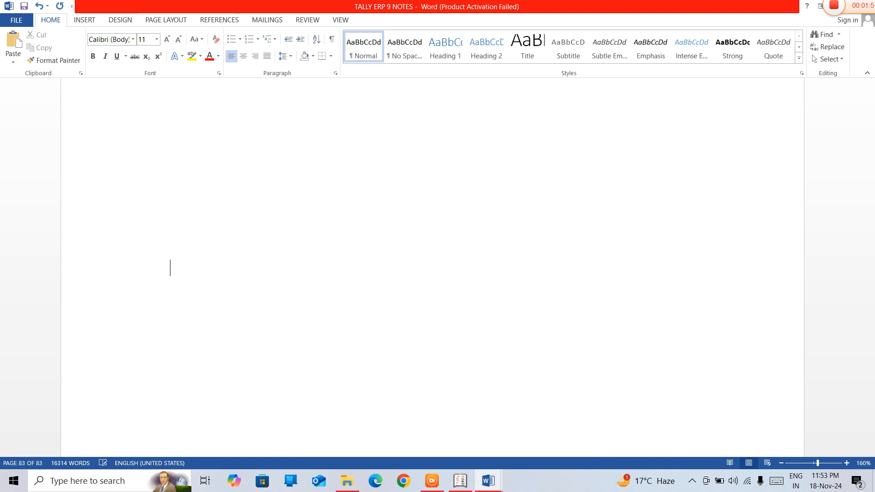
key(Up)
key(Up)
key(Up)
key(Up)
key(Up)
key(Up)
key(Up)
key(Up)
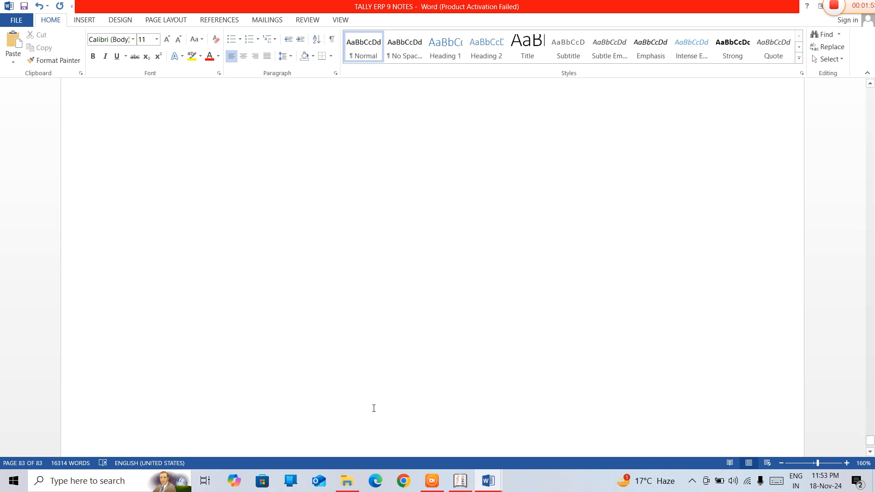
Add the bold, underlined, centred heading "CONVENTION OF MATERIALITY" in the blank area of the last page
key(ctrl+b)
key(ctrl+e)
key(ctrl+u)
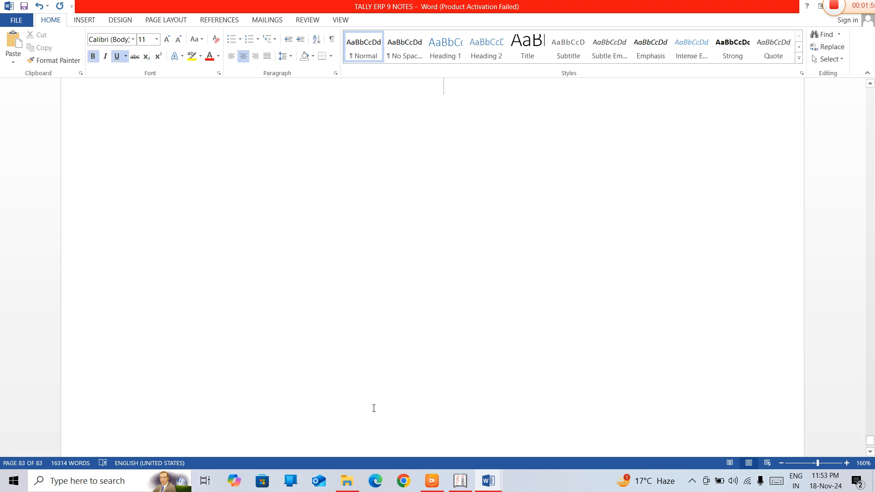
text(CONVETI)
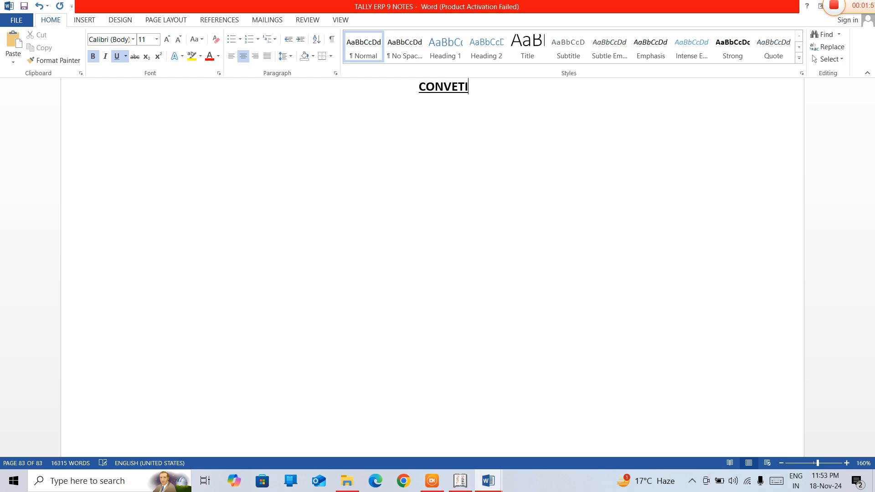
key(BackSpace)
key(BackSpace)
text(NT)
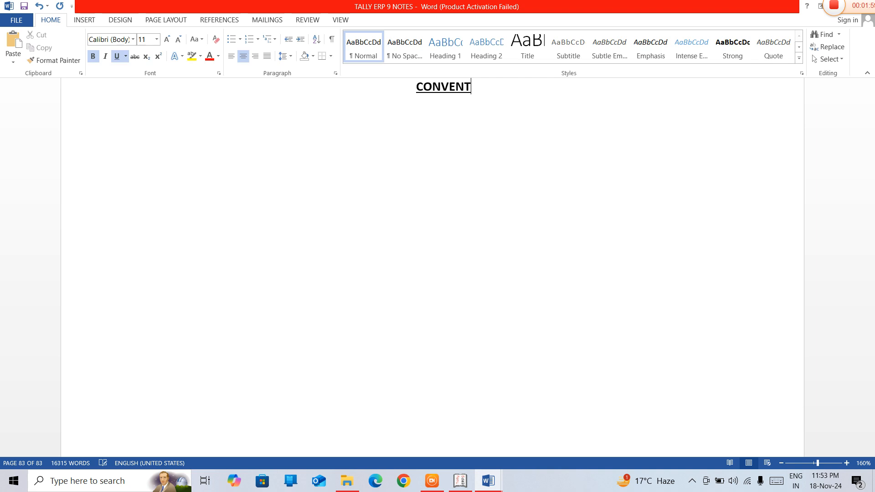
text(ION OF M)
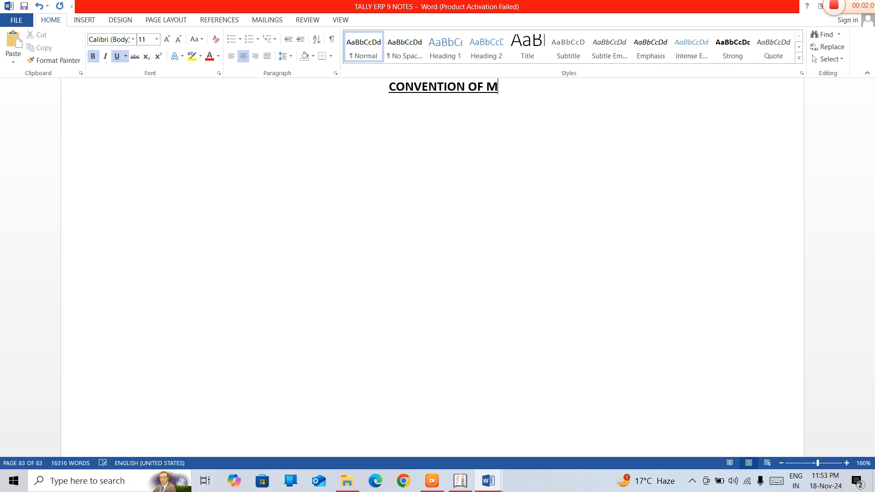
text(ATERI)
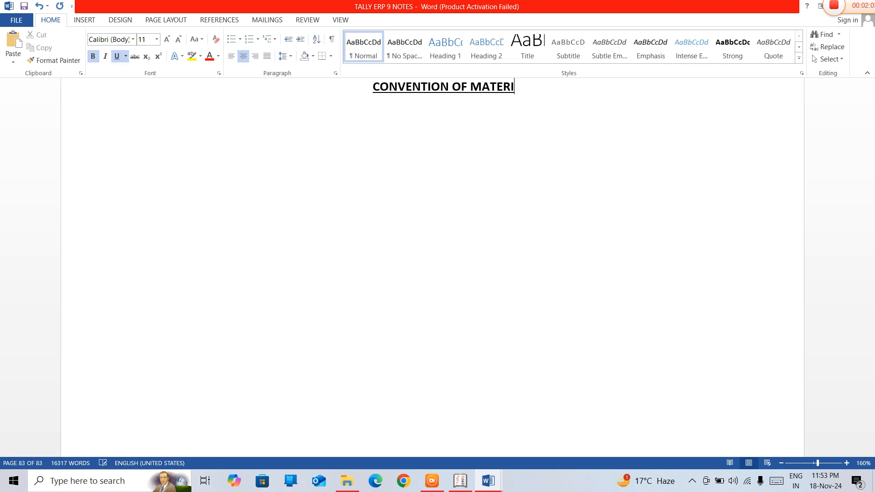
text(ALITY)
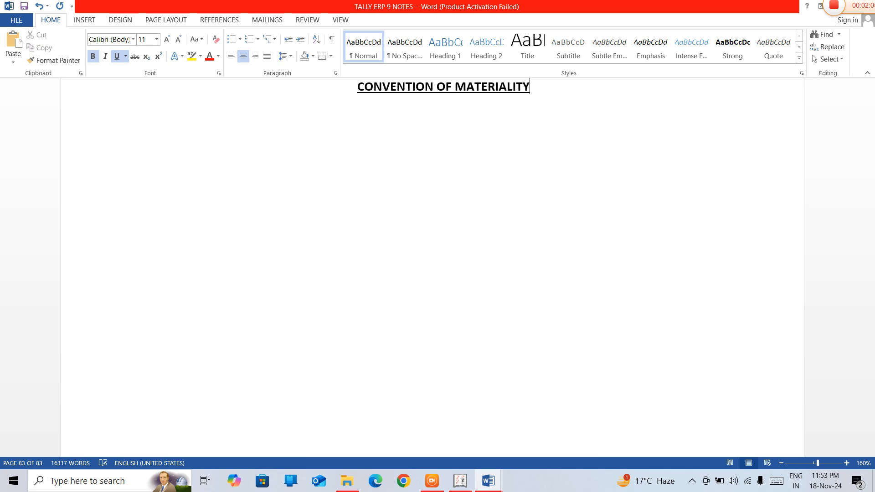
Start a plain left-aligned paragraph below the heading with "THIS CONVENTION REFERS TO THE RELATIVE IMORTANCE"
key(Down)
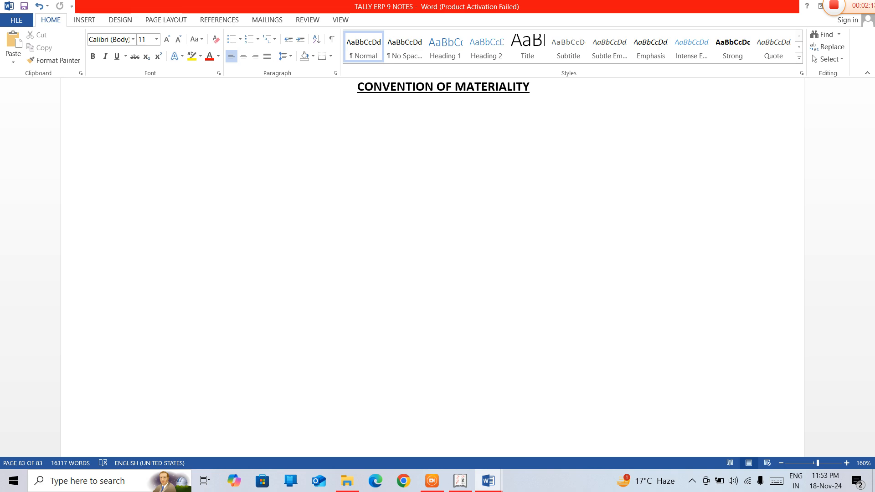
text(THIS)
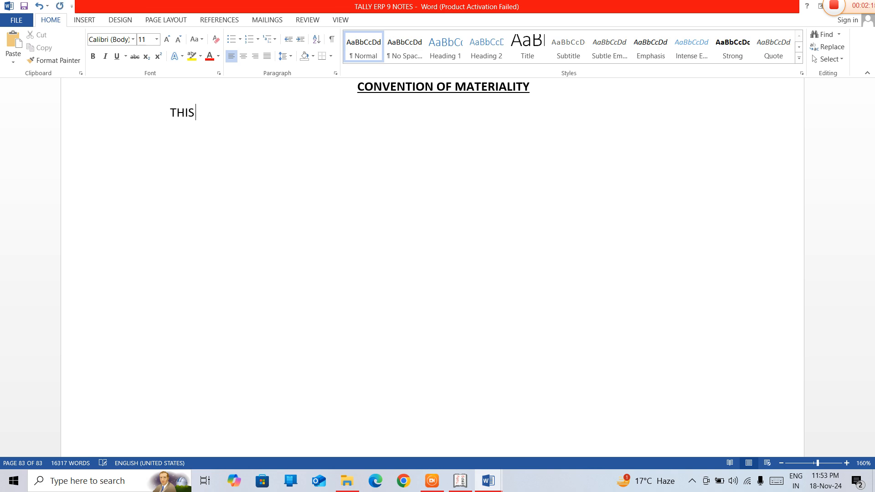
text( CONVENTION)
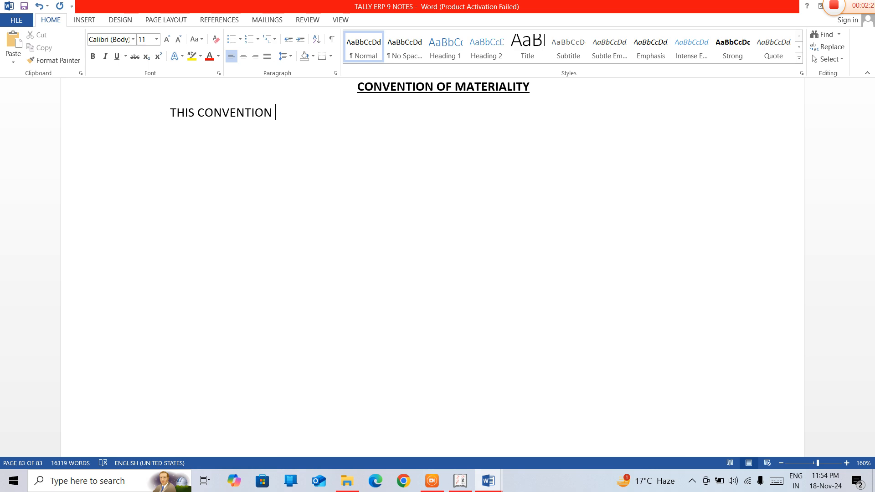
text(REFERS TP)
key(BackSpace)
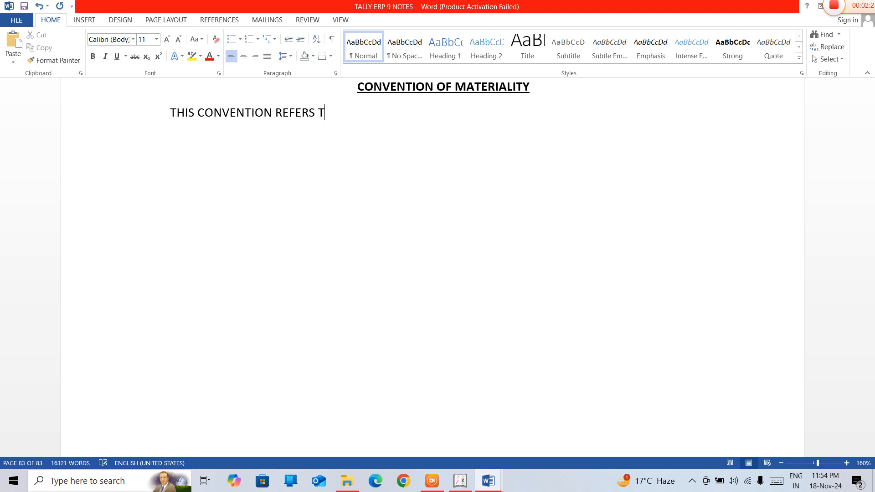
text(O THE RELATIVE)
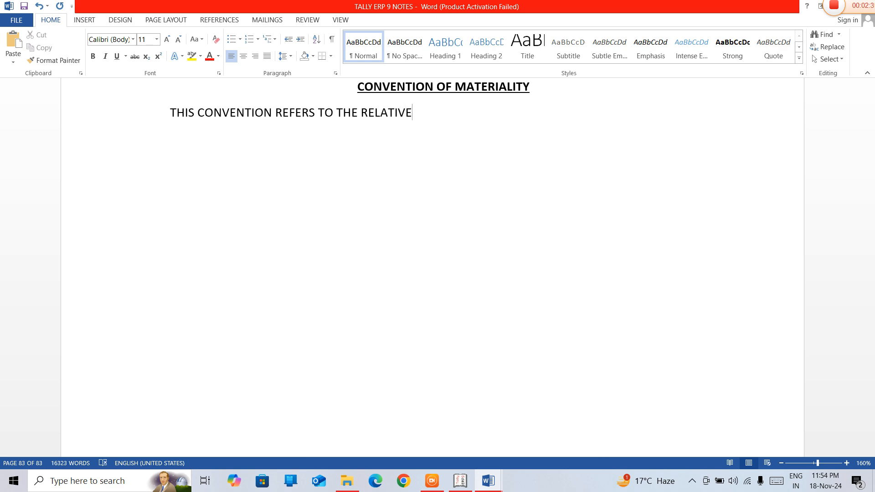
text( IMORTANCE)
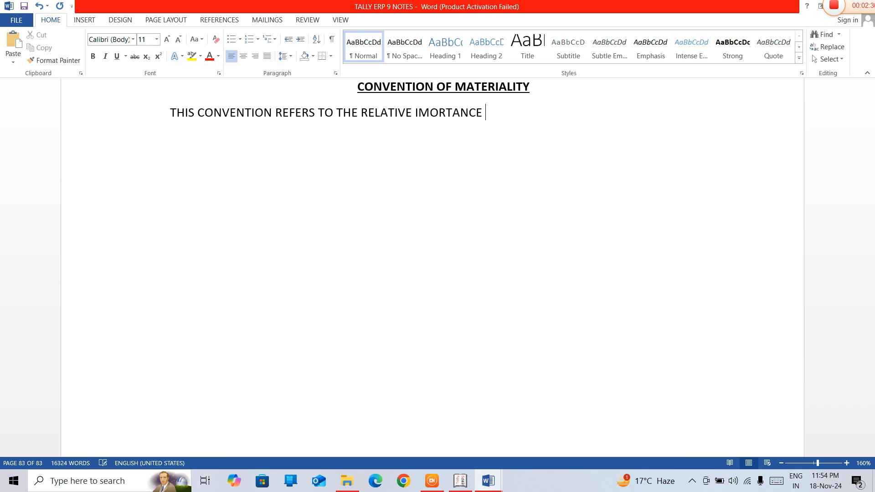
text( OF AN ITEM OR AN )
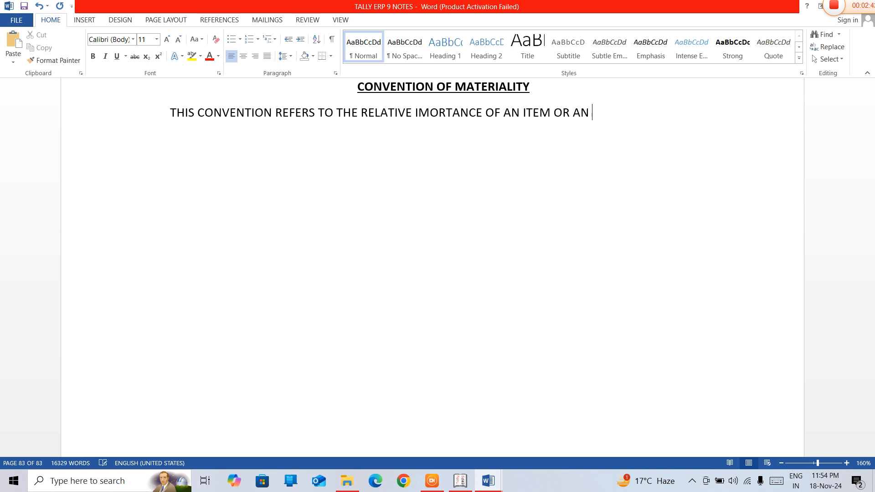
text(EVENT THAT MAKES)
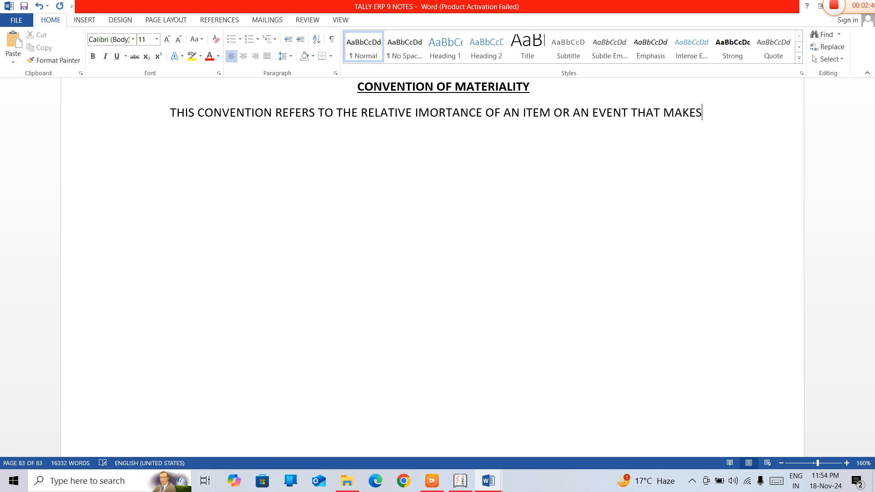
text( FINANCIAL)
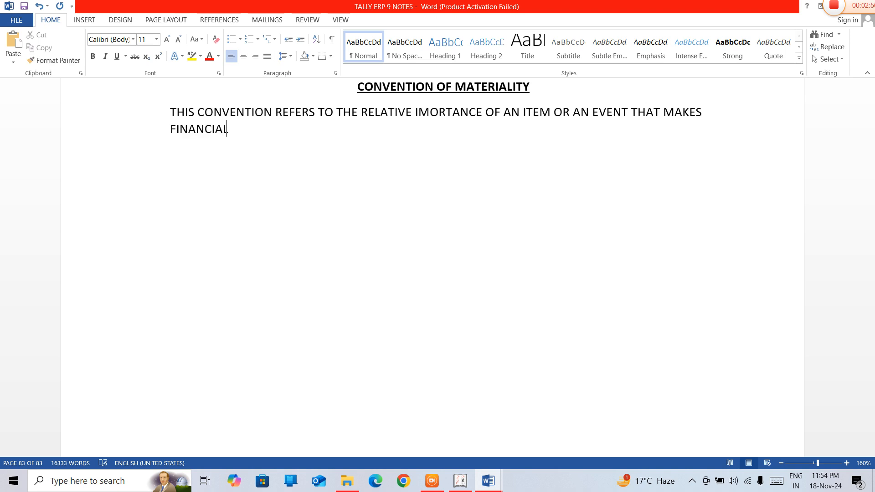
text(  STATEMENTS MEANI)
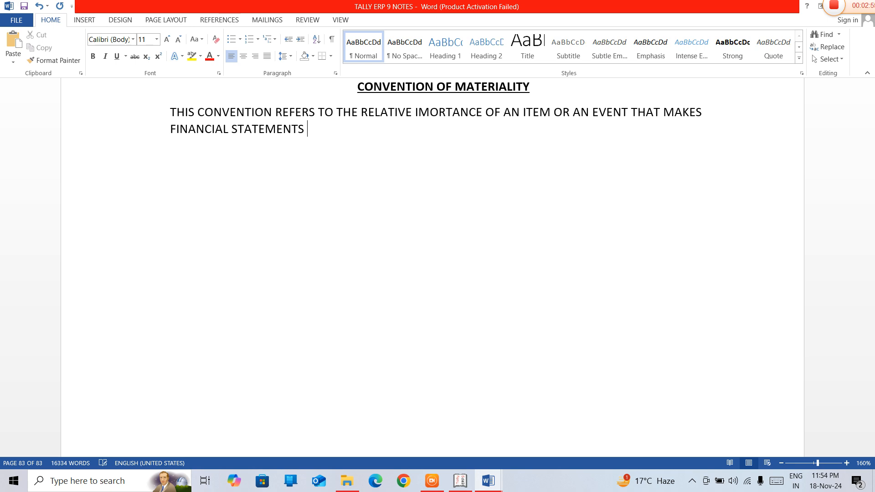
text(NGFUL.)
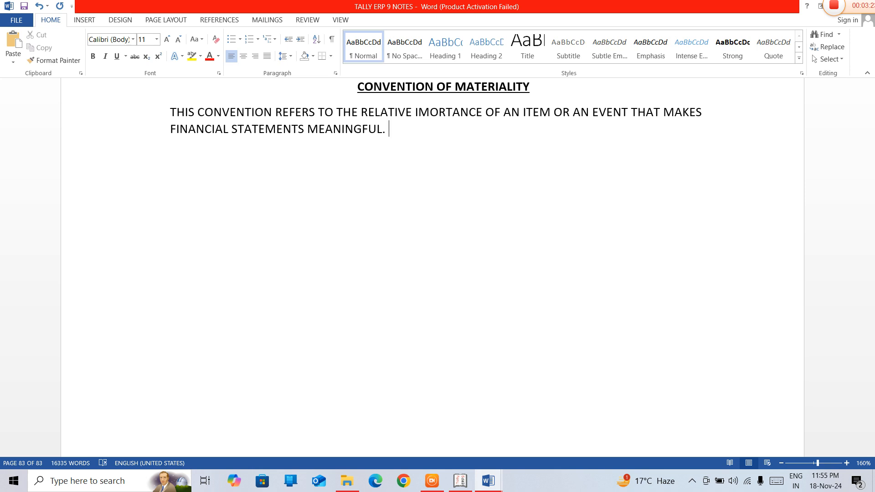
Begin a second paragraph with "ONLY THE IMPORTANT &RELEVANT INFO RELATED TO MATERIALS"
key(Return)
text(ONLY TH)
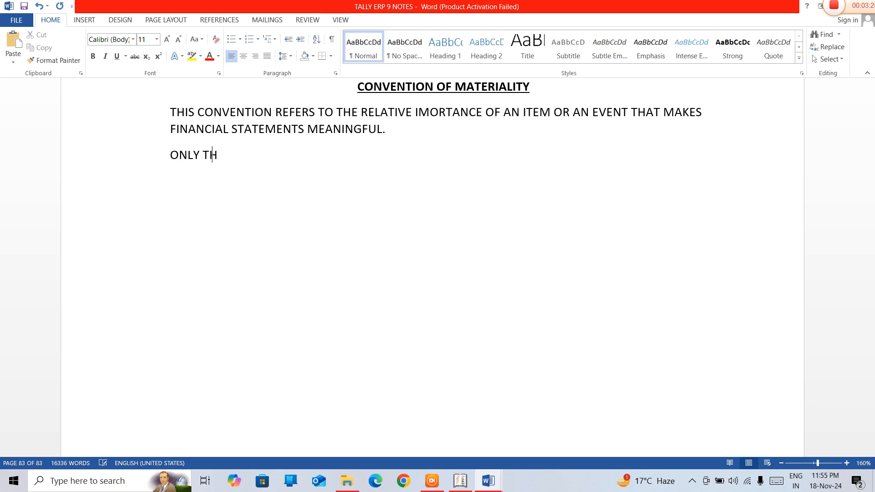
text(E IMPORTAN)
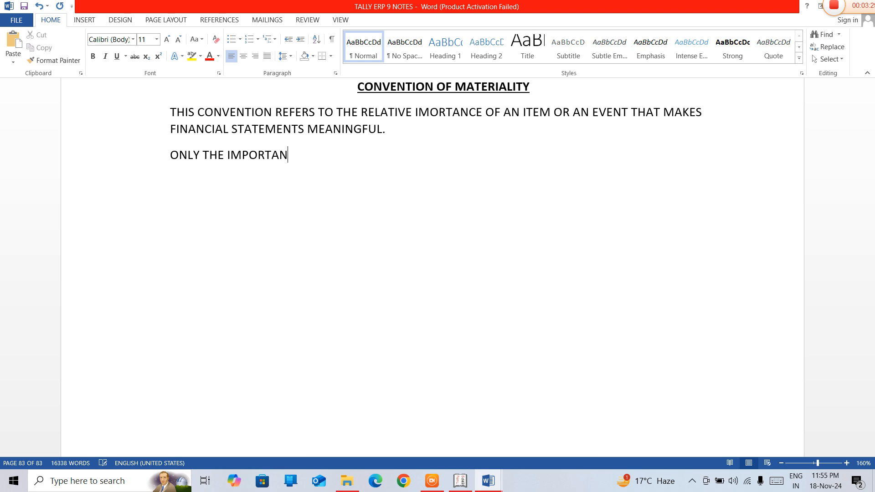
text(T &)
text(RELEVANT INFO)
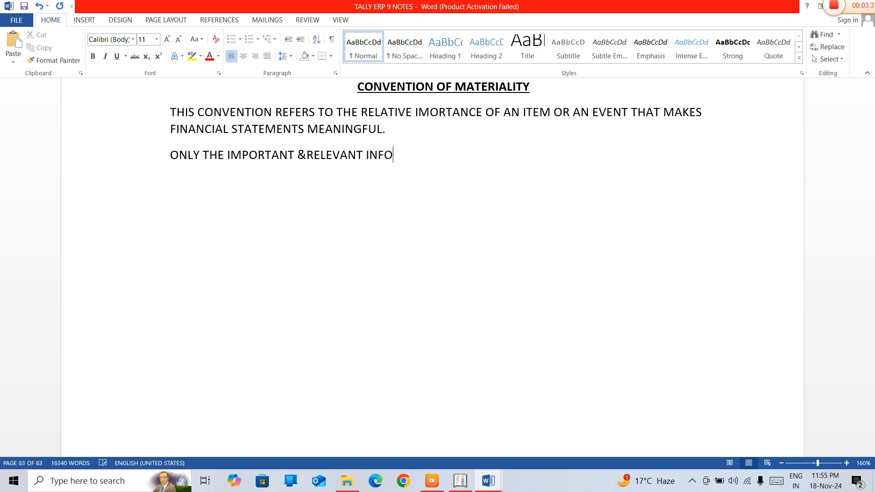
text( RELATED TO MATEA)
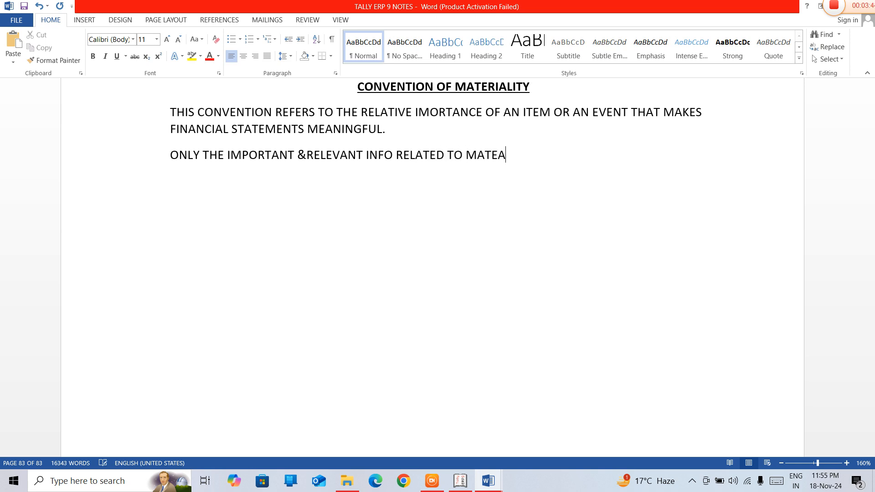
key(BackSpace)
text(RIALS IS SUPPP)
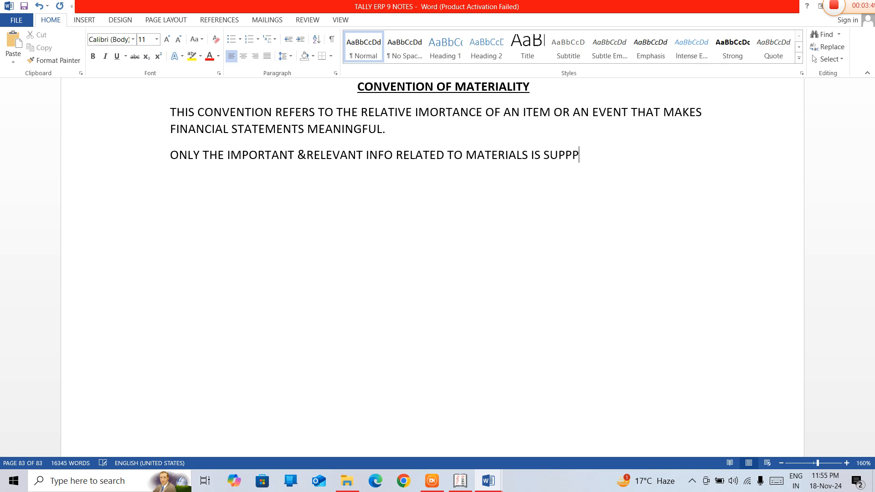
Complete the second paragraph with "IS SUPPLIED TO THE USERS IN THE BUSINESS ENTERPRISES."
key(BackSpace)
text(LIED TO THE USE)
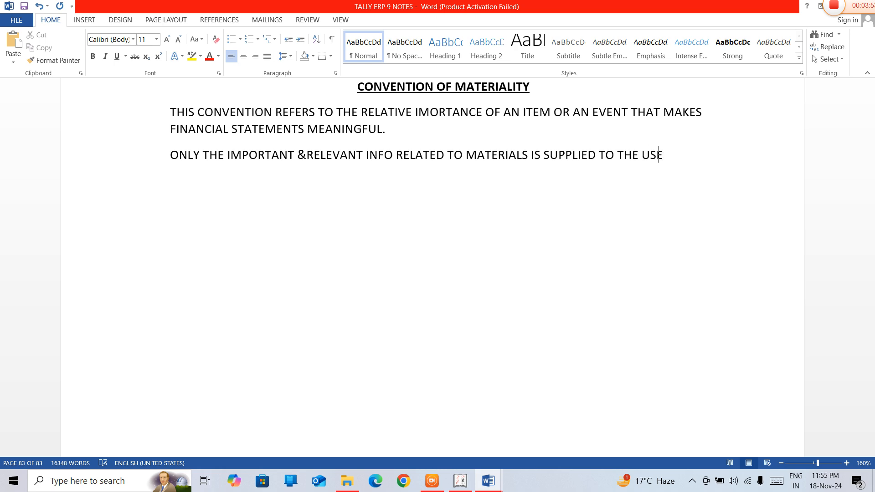
text(R)
text(S)
text( IN THE BUSINESS EN)
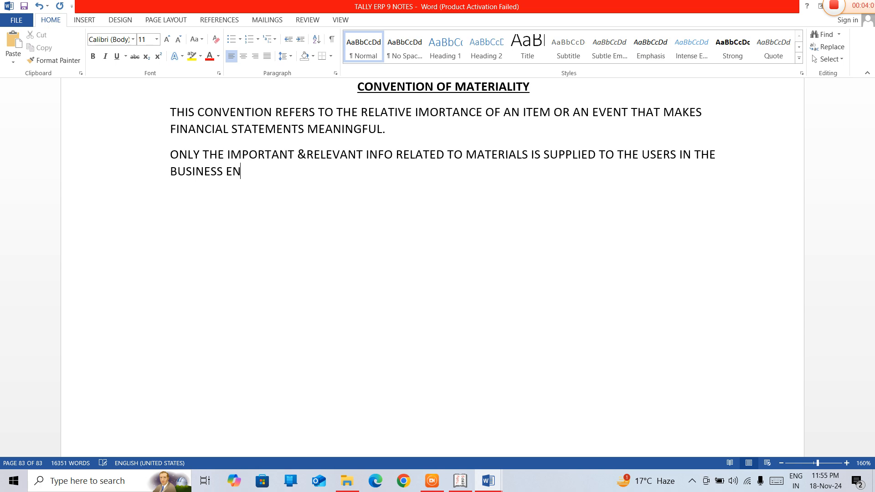
text(TERPRISES.)
Begin a third paragraph with "ACCOUNTANTS SHOULD BE DISCLOSE"
key(Return)
text(ACCC)
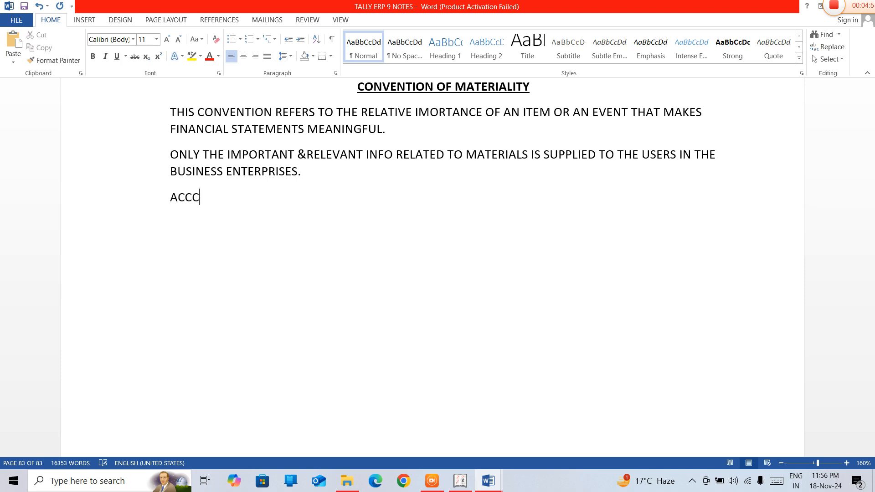
key(BackSpace)
text(OUNTANTS SHPU)
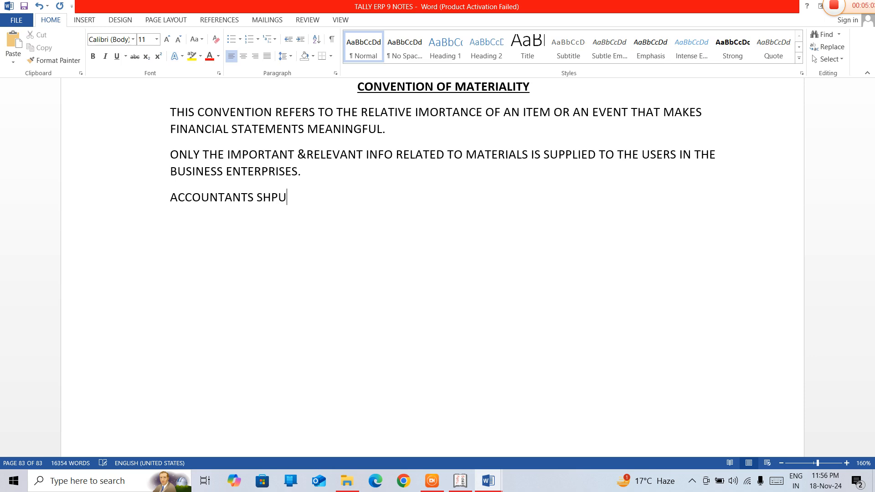
key(BackSpace)
key(BackSpace)
text(OULD BE DISCLOSE)
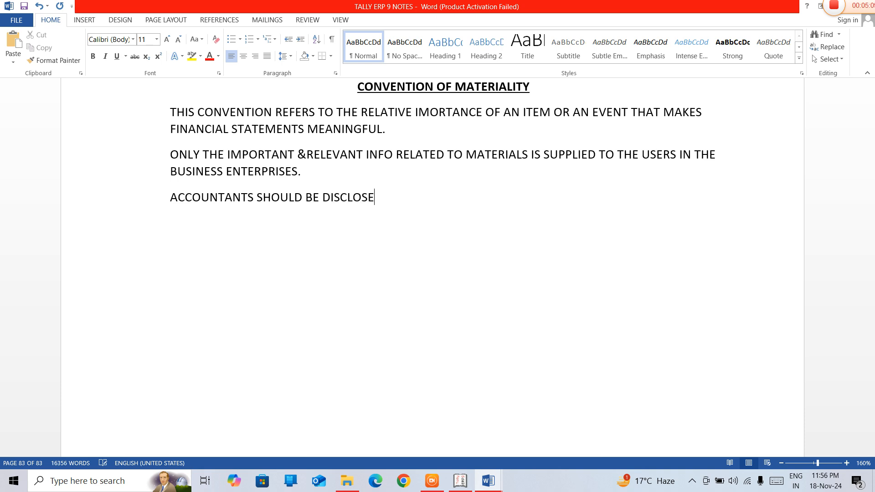
text( AND REPORT O)
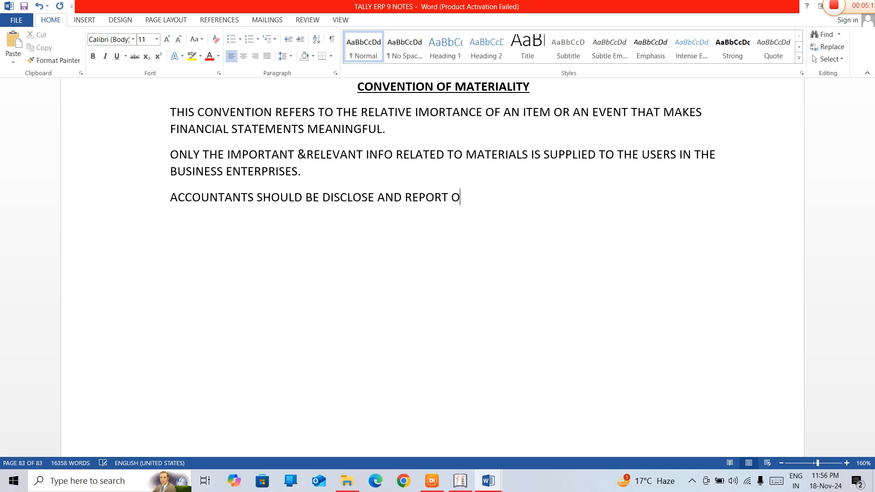
text(NLY INFO THAT IS SIG)
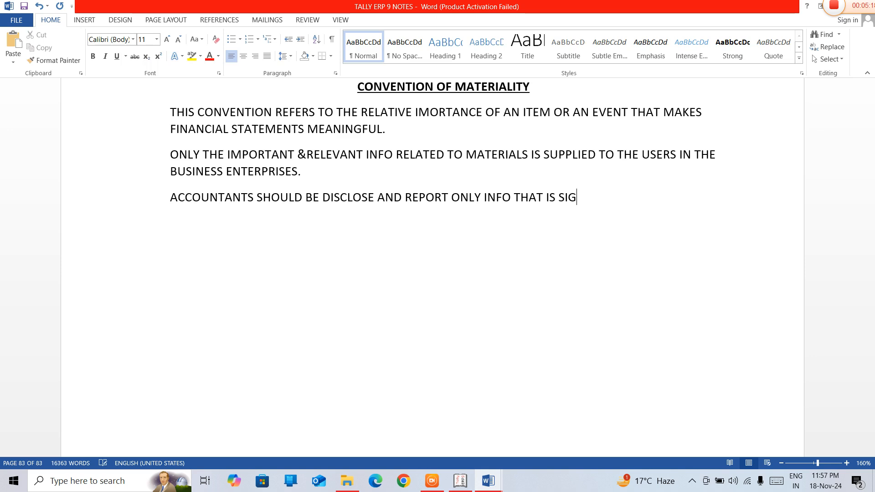
text(NIFICANT AND)
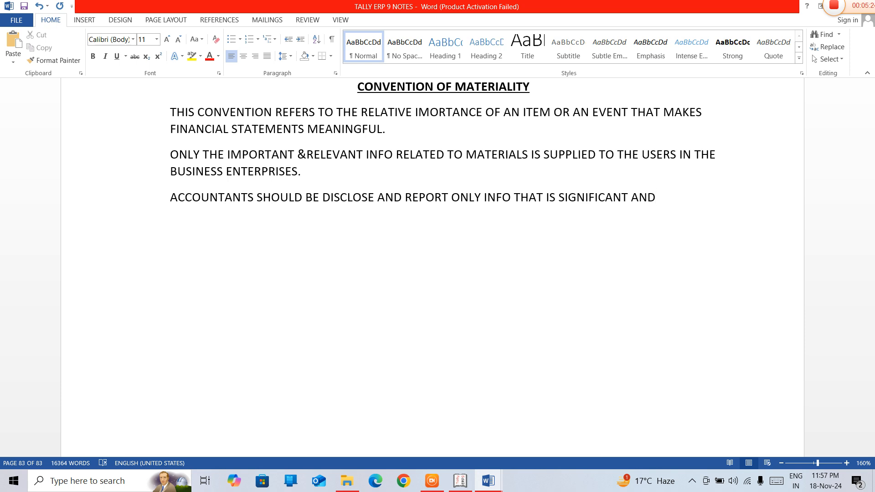
text( INFLUENTIAL)
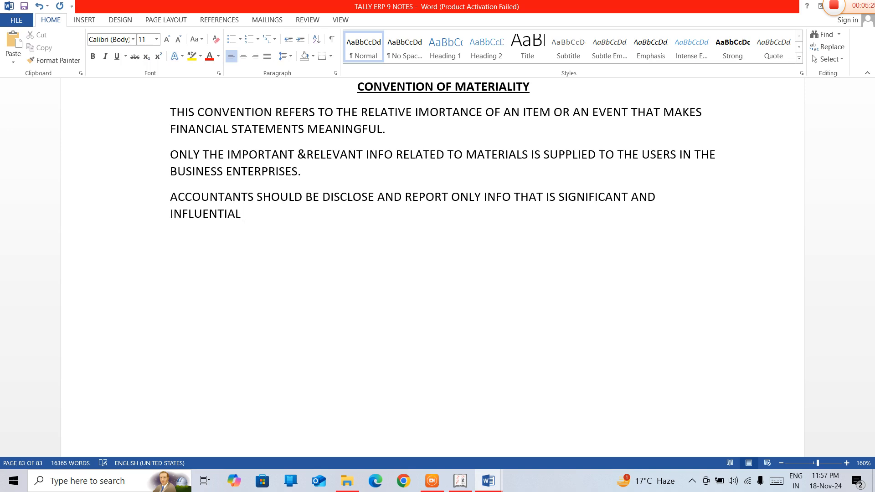
text( IN DECISION MAKI)
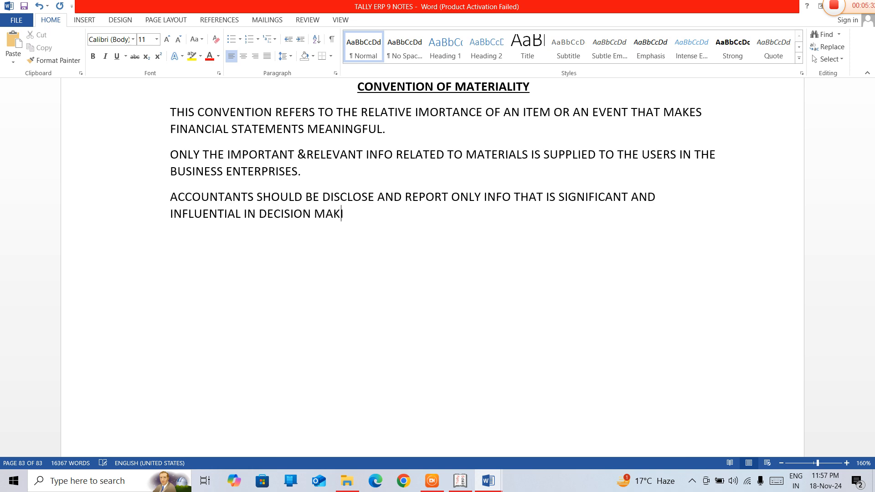
text(NG.)
Start a bold subheading reading "MATERIALITY THRESHOLD" below the third paragraph
key(ctrl+b)
text(MATE)
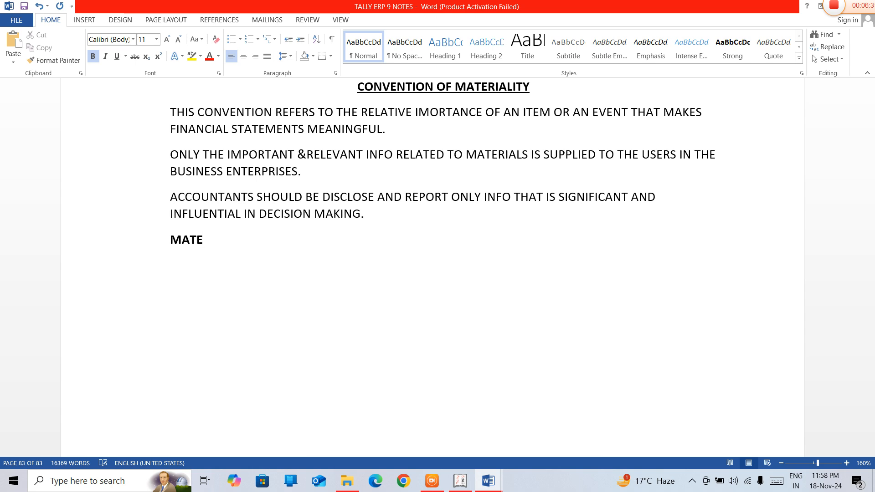
text(RIALI)
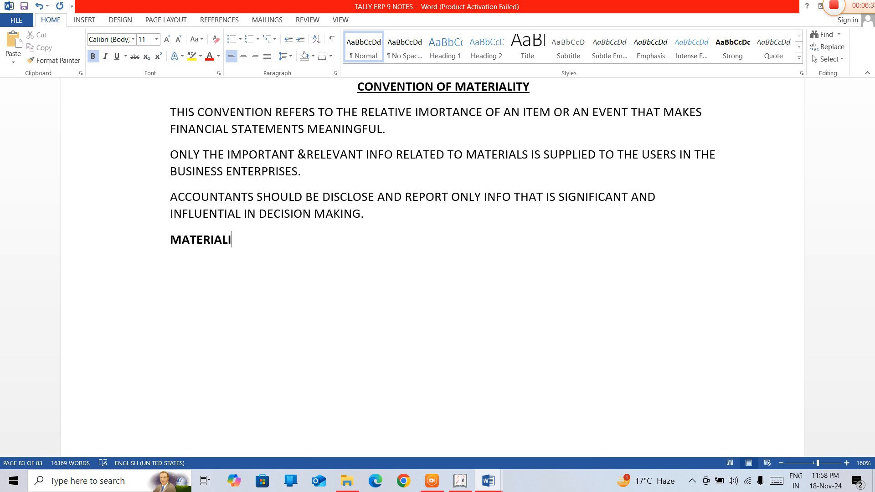
text(TY THRESH)
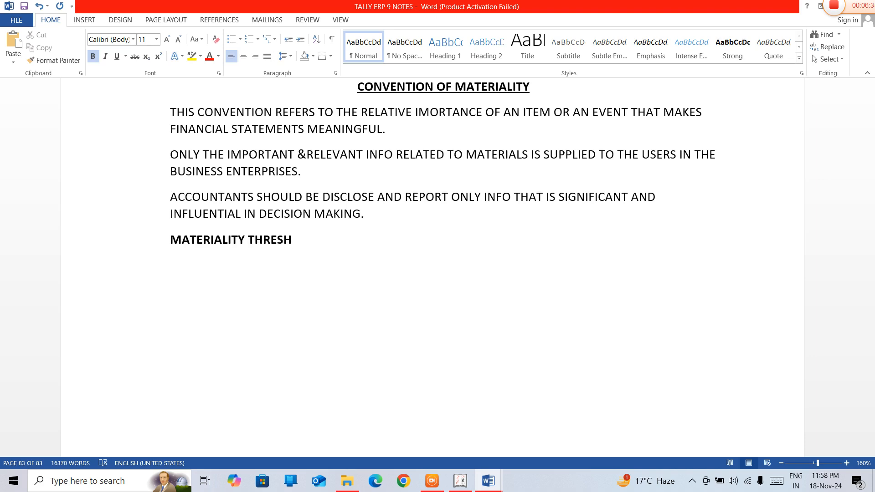
text(OLD)
Extend the bold subheading on the same line with "DEPEND UPON"
key(Return)
key(ctrl+b)
text(D)
key(BackSpace)
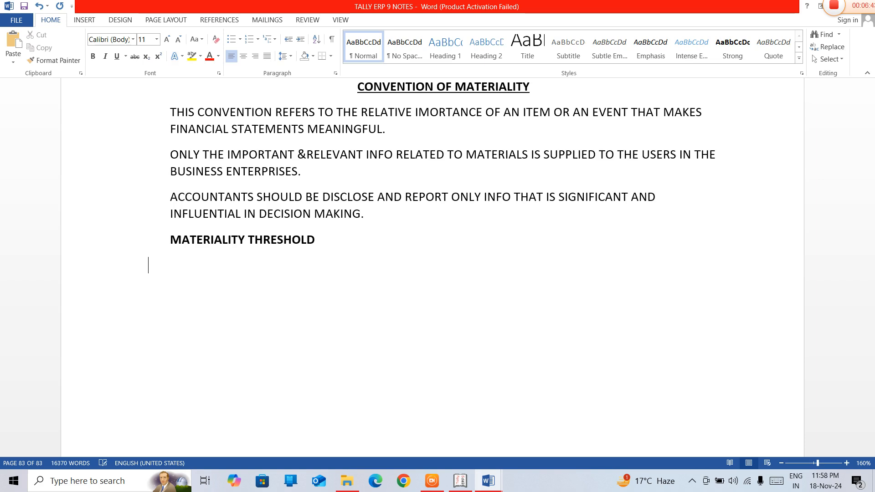
key(BackSpace)
text(DEPEN)
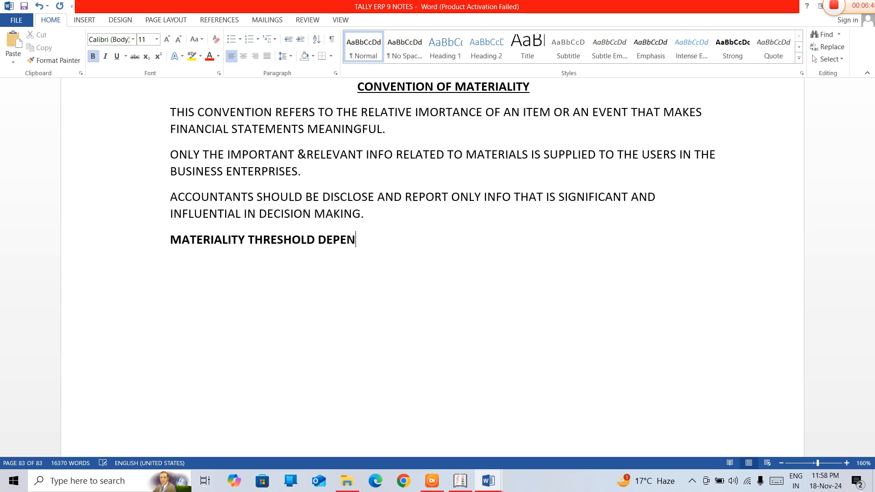
text(D UPON)
Add "COMPANY SIZE" and "INDUSTRY" as separate non-bold lines below the materiality threshold subheading
key(Return)
key(ctrl+b)
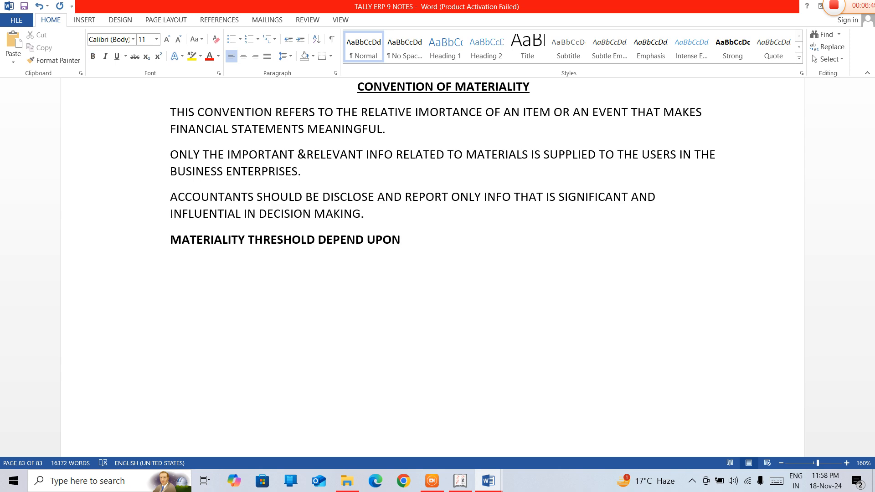
text(COMAP)
key(BackSpace)
key(BackSpace)
text(P)
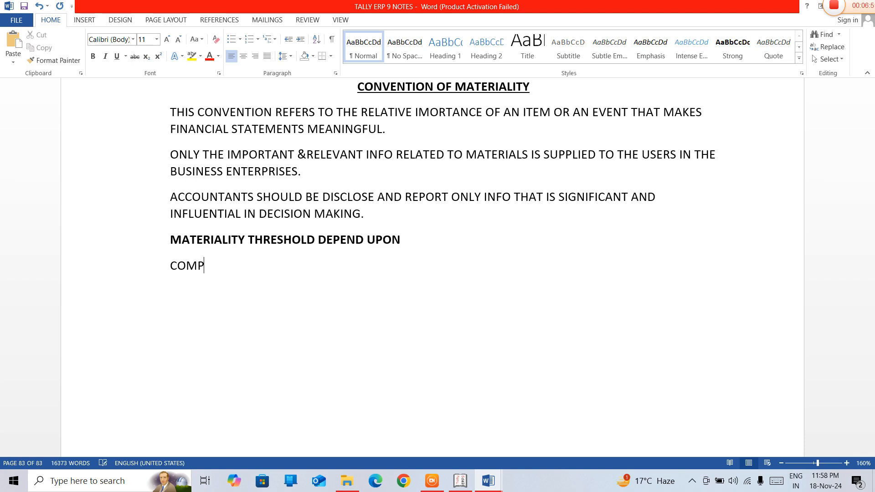
text(ANY SI)
text(ZE)
key(Return)
text(INDUSTRY)
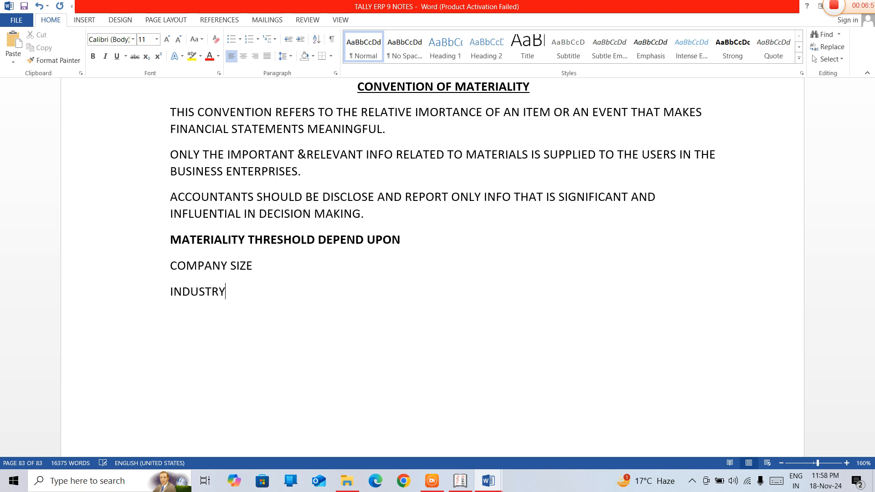
Add "TRANSACTION VALUE" as the third line in the list of materiality threshold factors
key(Return)
text(TRANSACTION VAKUE)
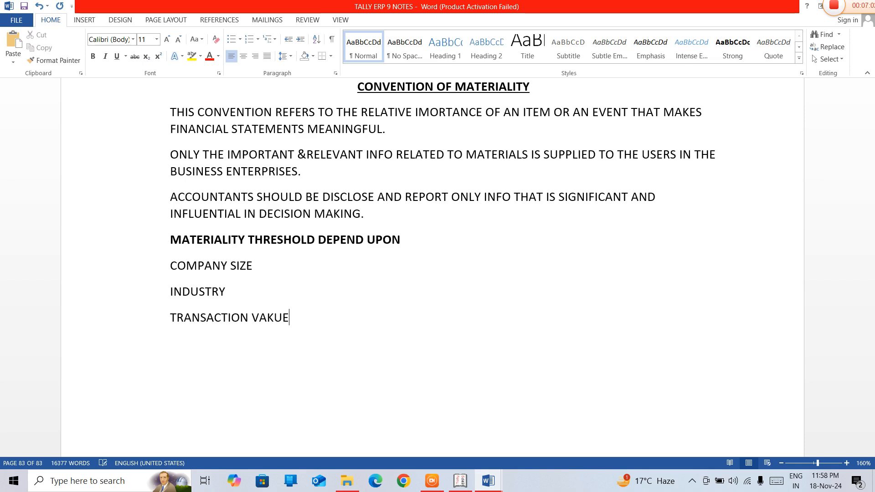
key(Left)
key(Left)
key(BackSpace)
text(L)
key(End)
Add "NATURE OF INFO" as the fourth line in the list of materiality threshold factors
key(Return)
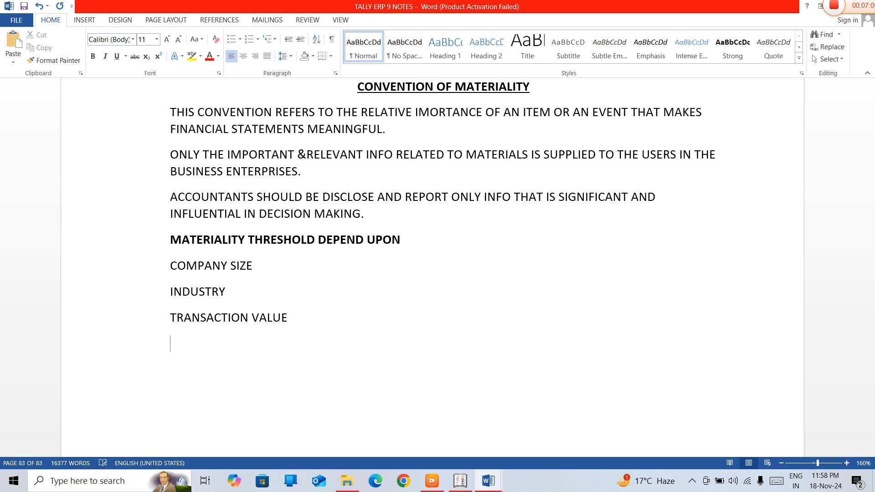
text(NATURE )
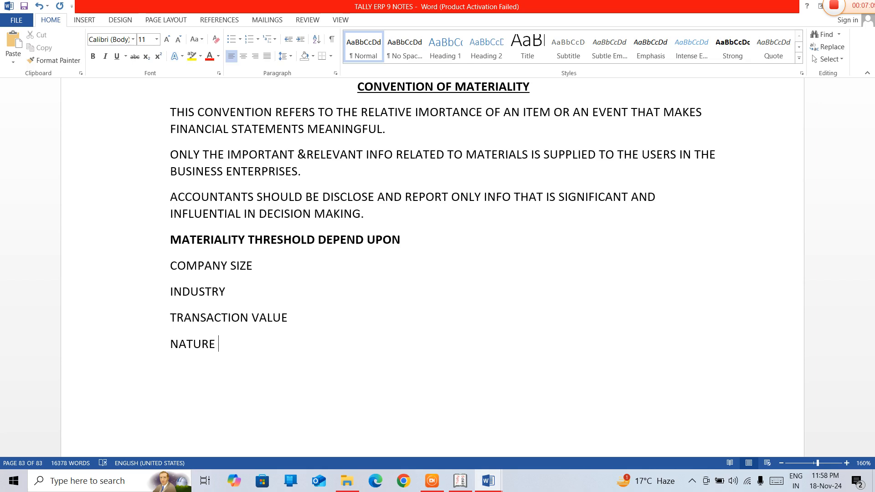
text(OF INFO)
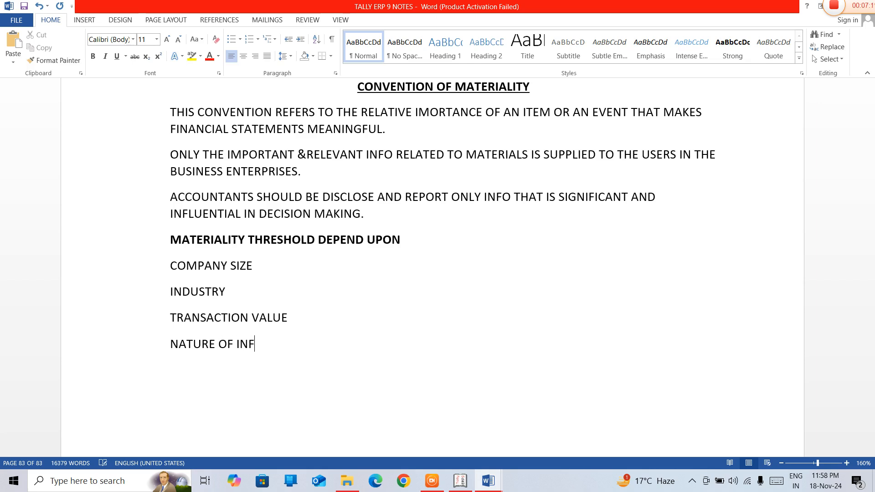